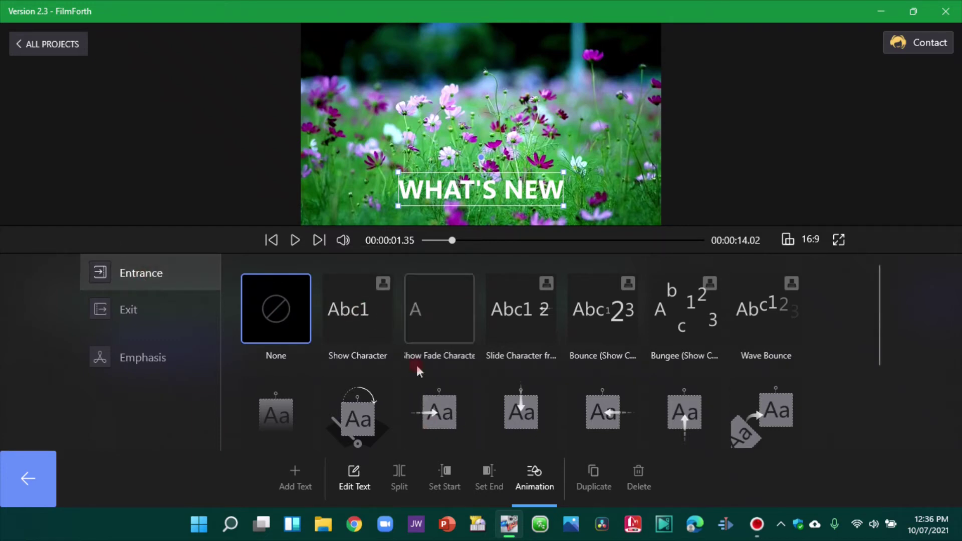
Step: Give the WHAT'S NEW title a Slide Bottom entrance and a Rotate to Top-Right exit
left_click(439, 412)
scroll(521, 330, "down", 2)
scroll(518, 327, "up", 1)
left_click(518, 327)
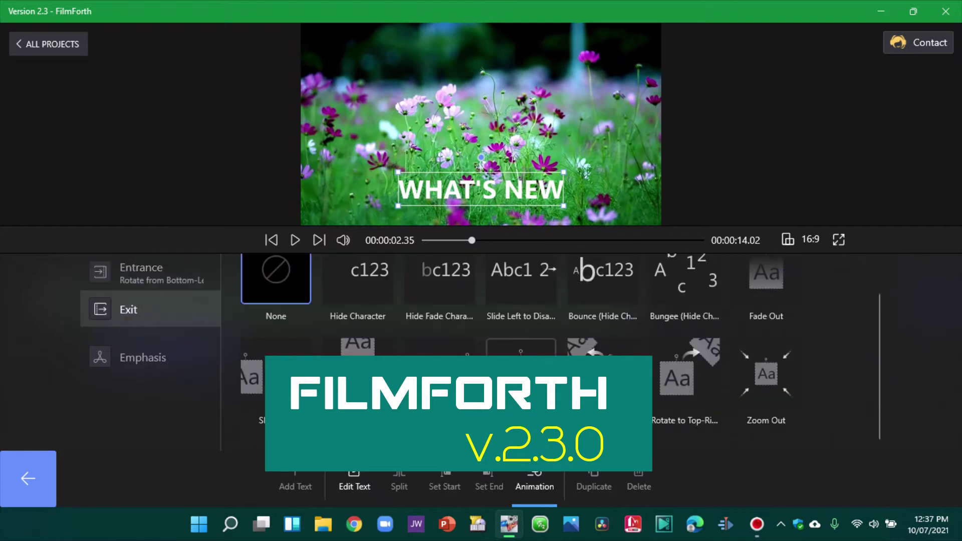
left_click(684, 376)
left_click(143, 357)
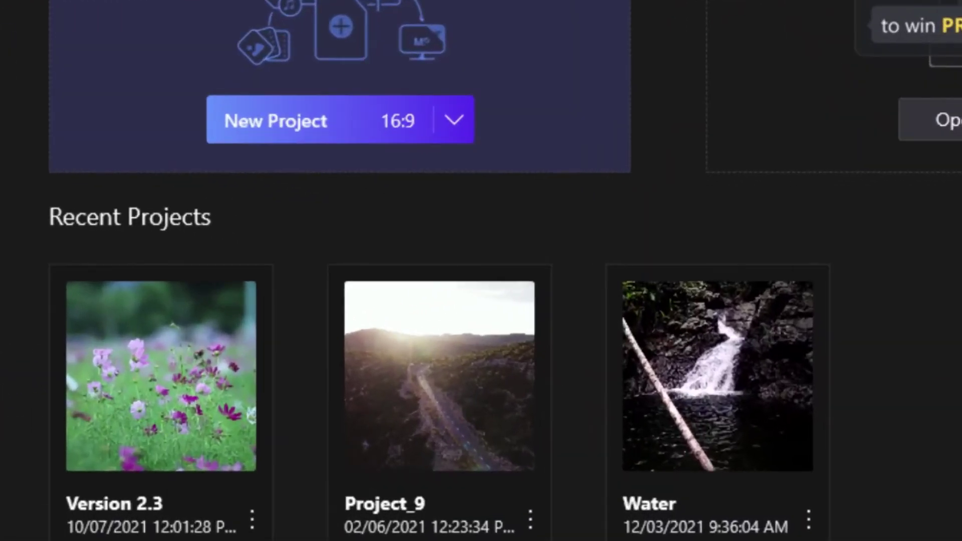
left_click(254, 115)
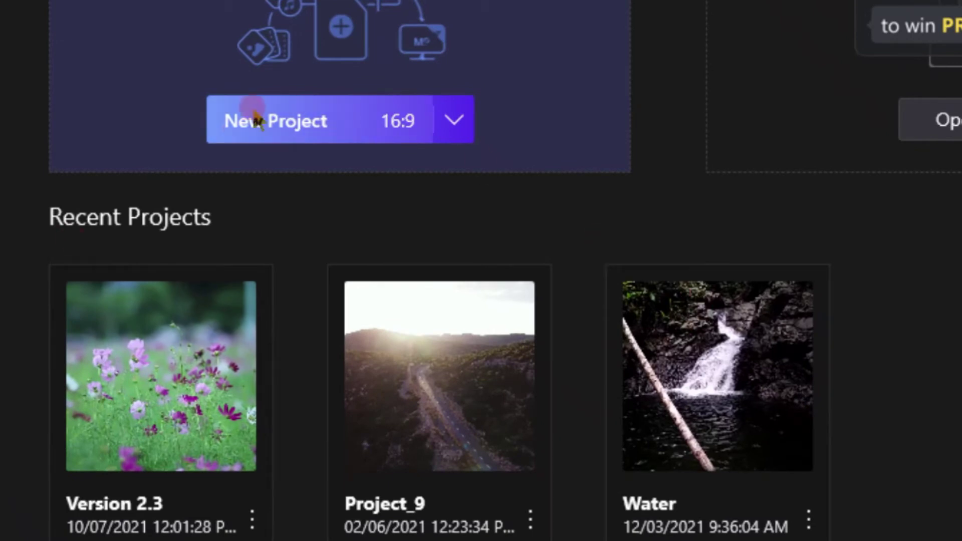
left_click(454, 123)
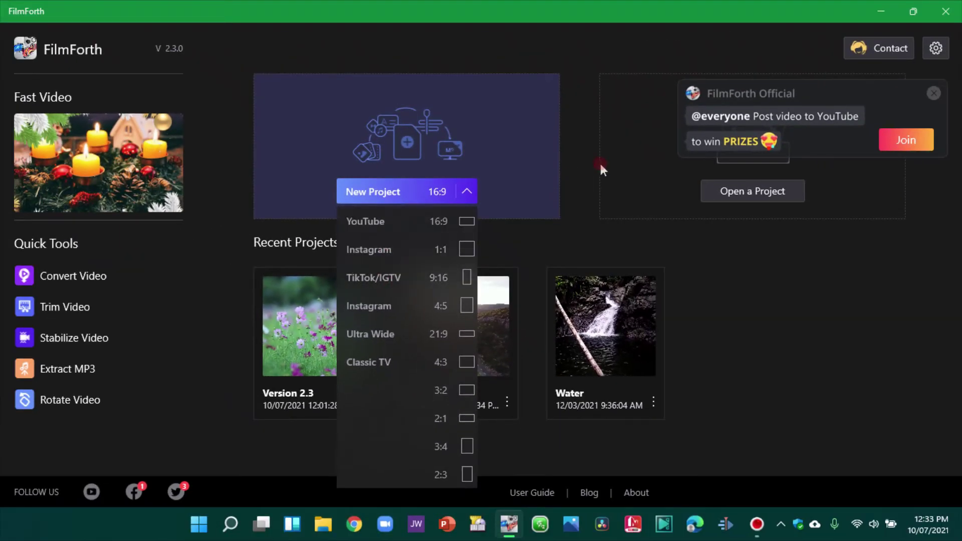
left_click(370, 191)
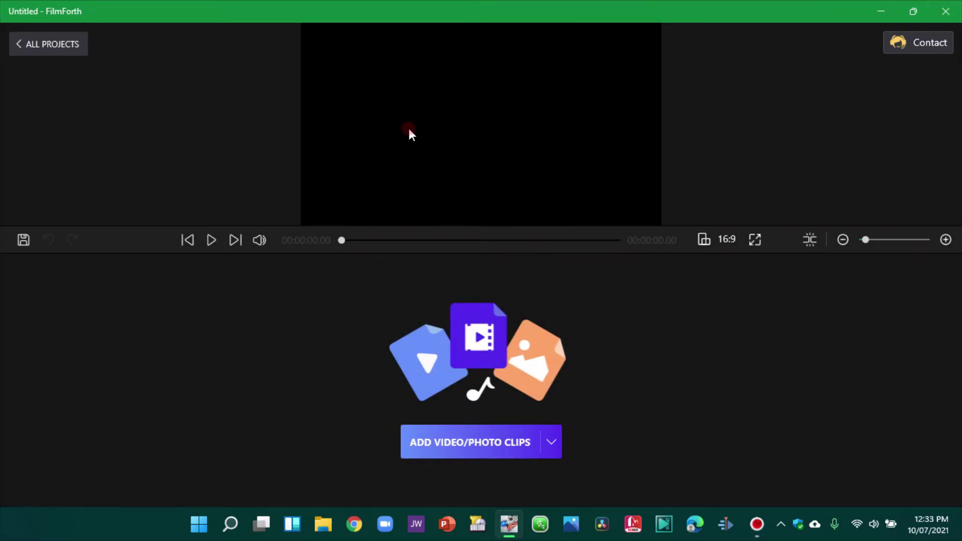
left_click(22, 44)
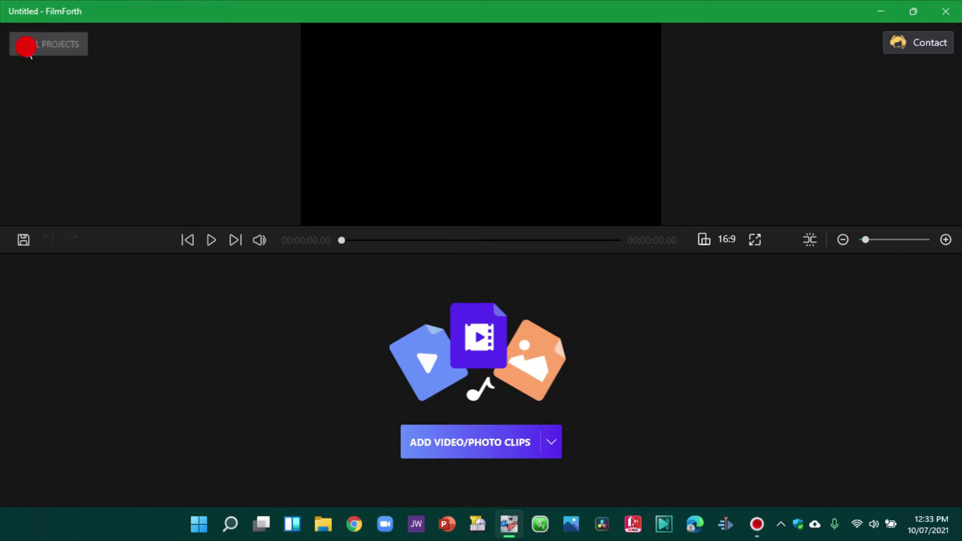
left_click(345, 344)
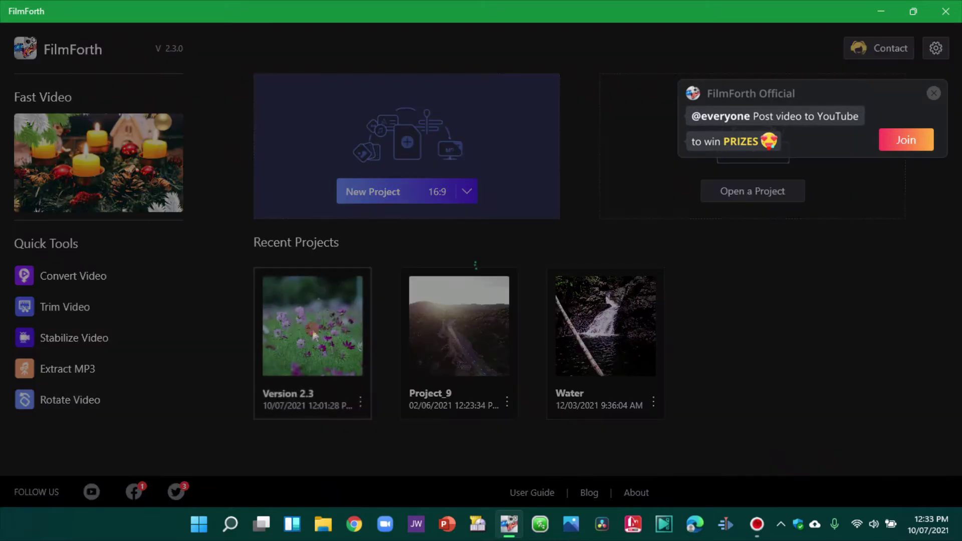
Step: Open the Version 2.3 project and briefly check its 16:9 aspect ratio presets
left_click(312, 328)
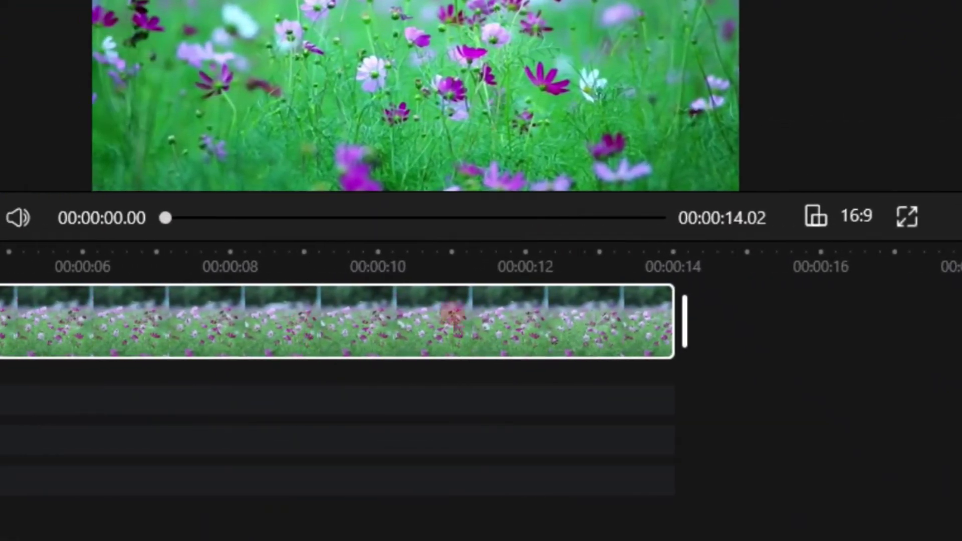
left_click(835, 221)
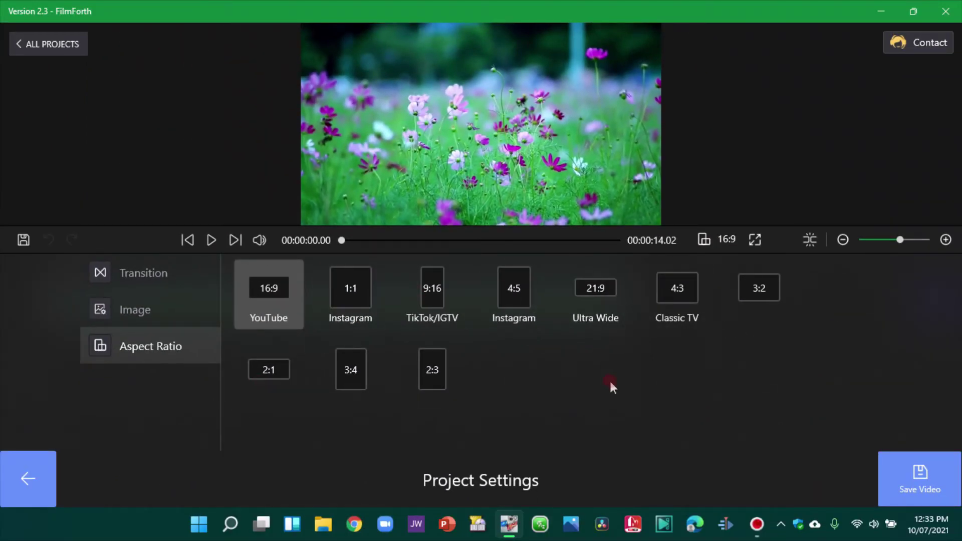
left_click(27, 478)
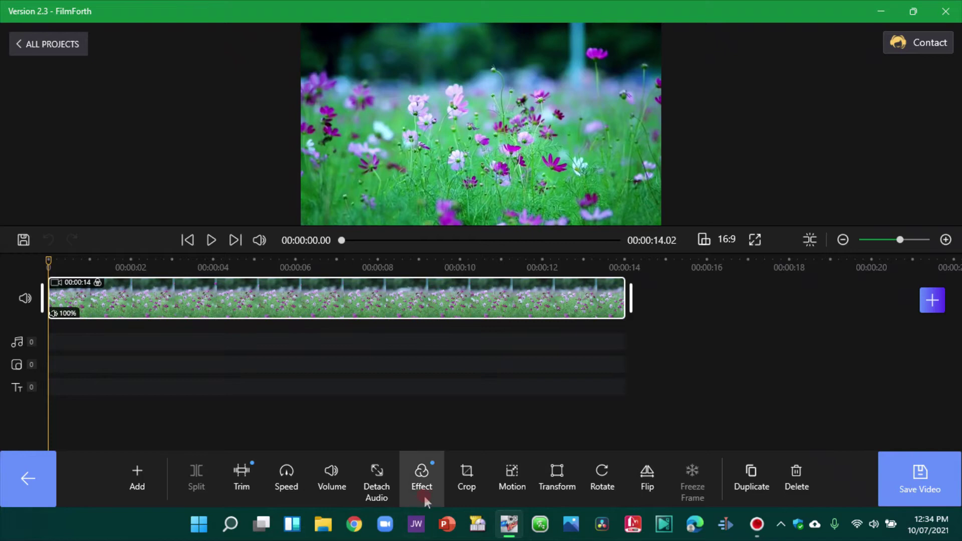
left_click(424, 488)
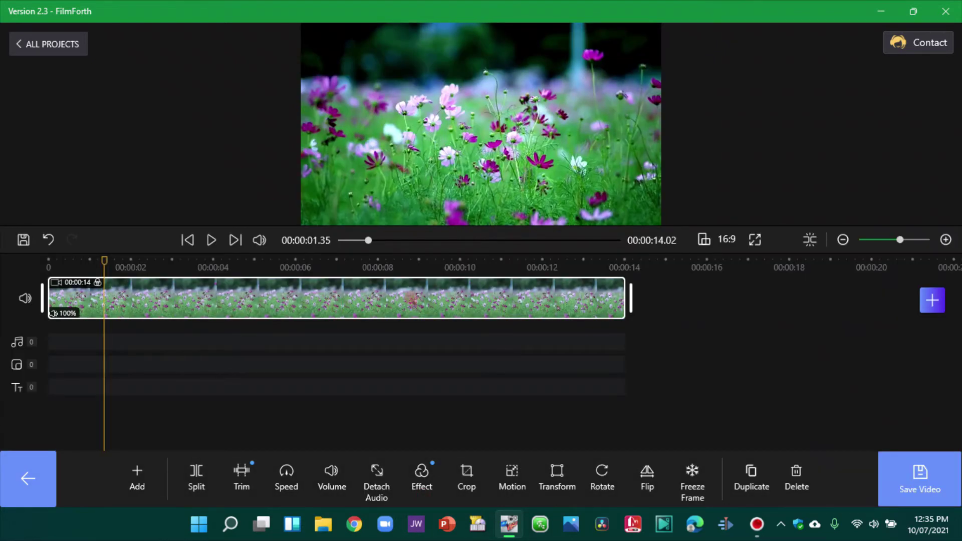
left_click(720, 239)
left_click(27, 479)
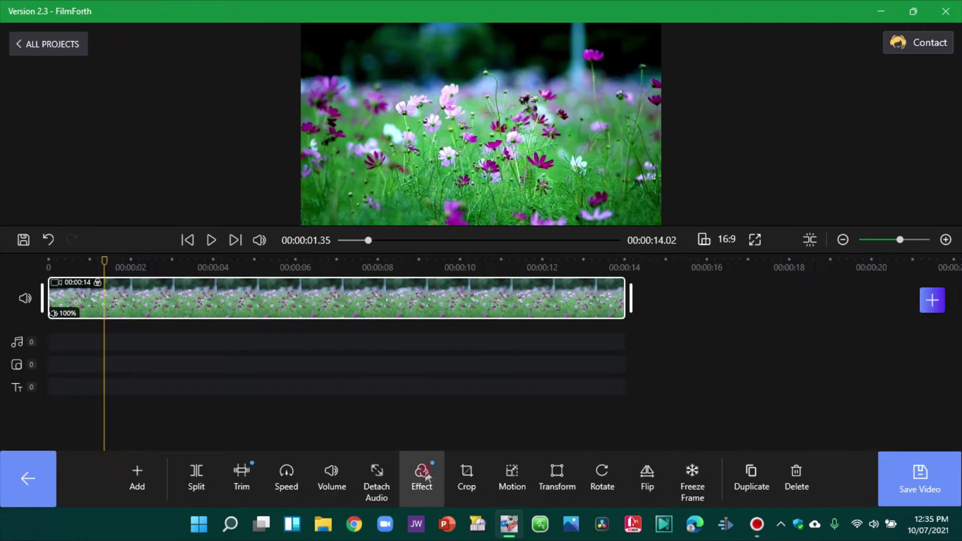
left_click(421, 481)
left_click(111, 341)
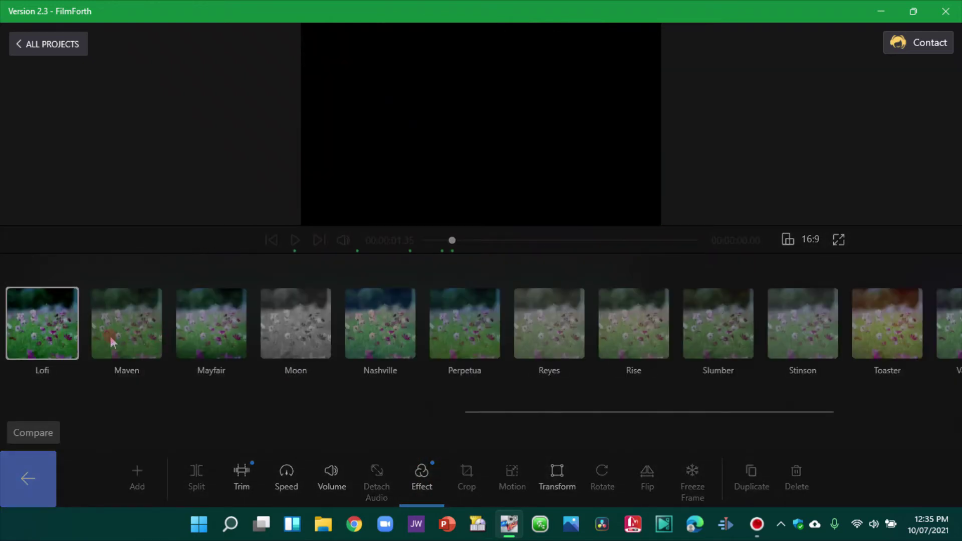
left_click(63, 349)
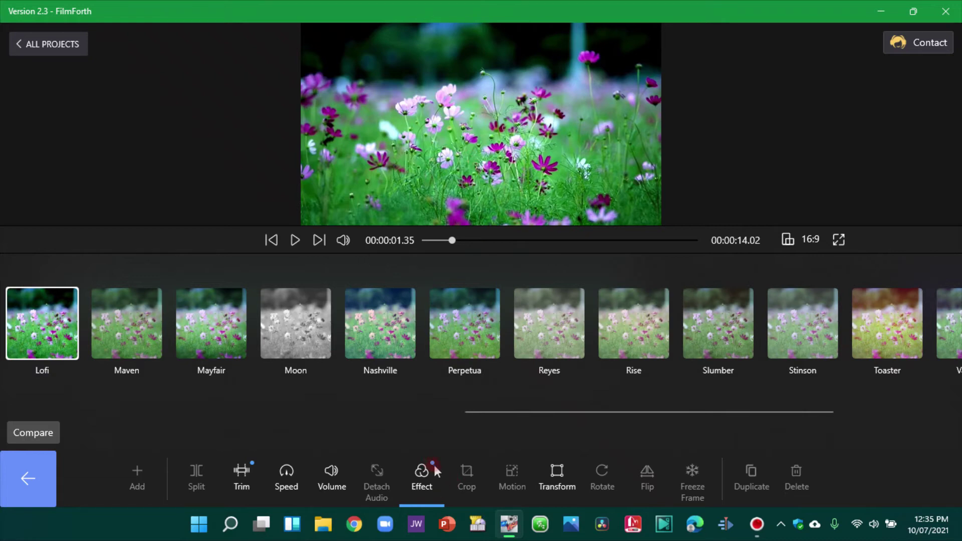
left_click(427, 474)
left_click(31, 475)
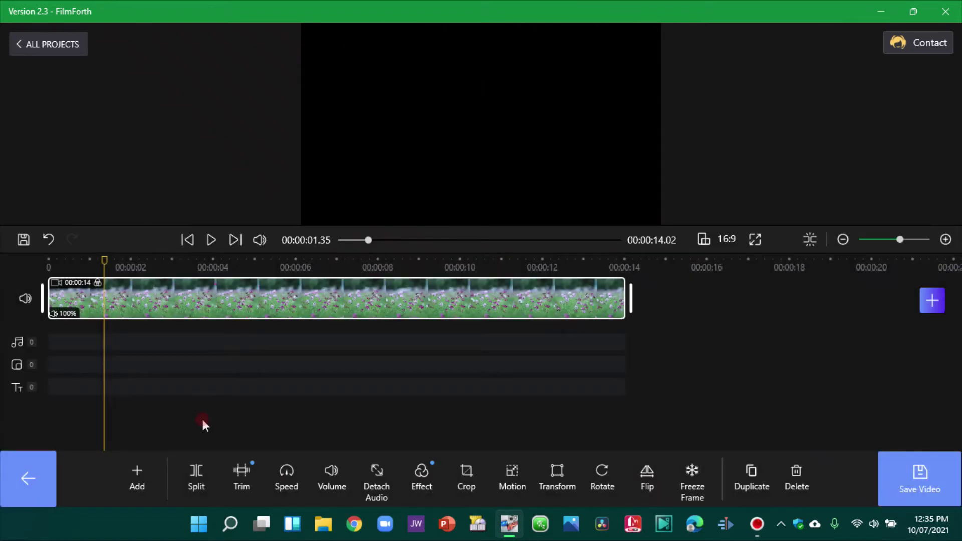
Step: Add a bold 'WHAT'S NEW' text clip and move it lower in the frame
left_click(51, 389)
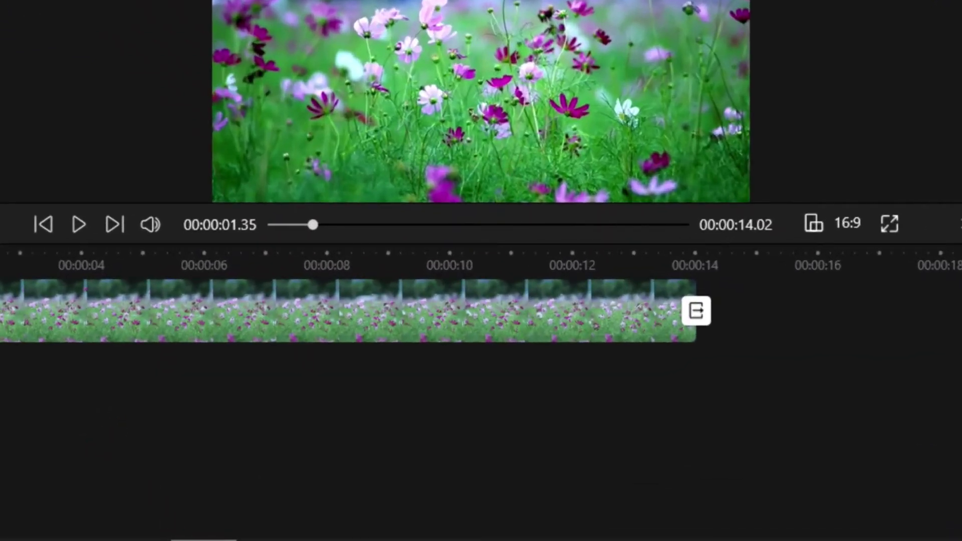
left_click(272, 496)
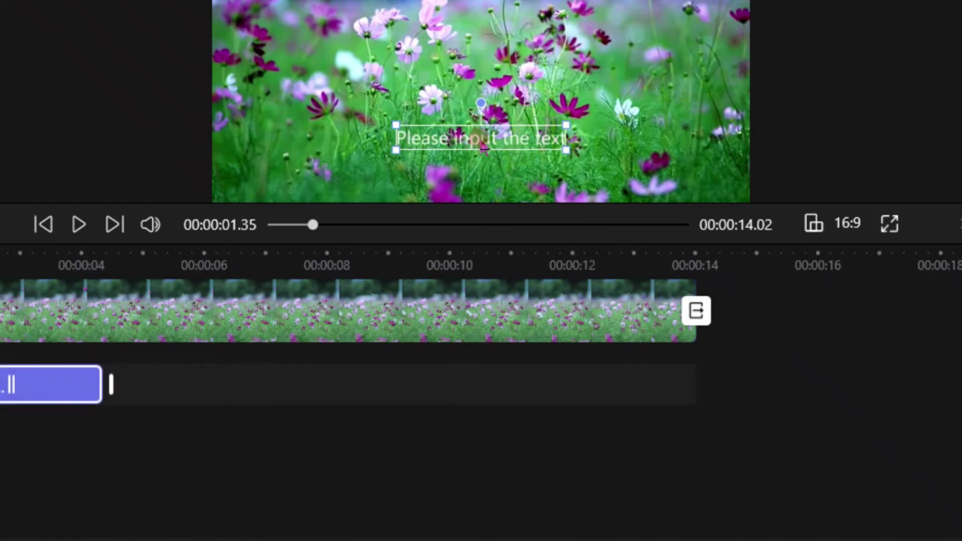
double_click(476, 136)
left_click_drag(826, 271, 593, 244)
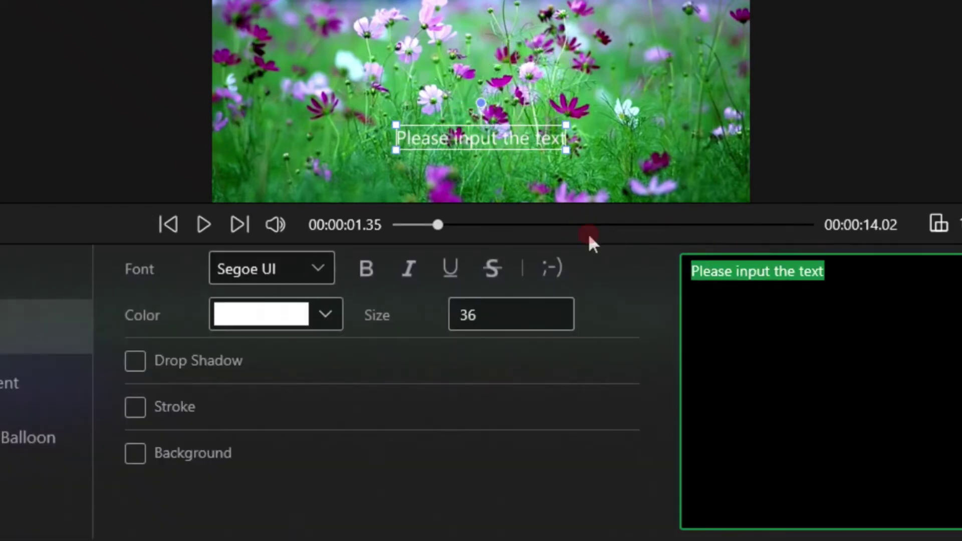
type("WHAT'S NEW")
key("ctrl+b")
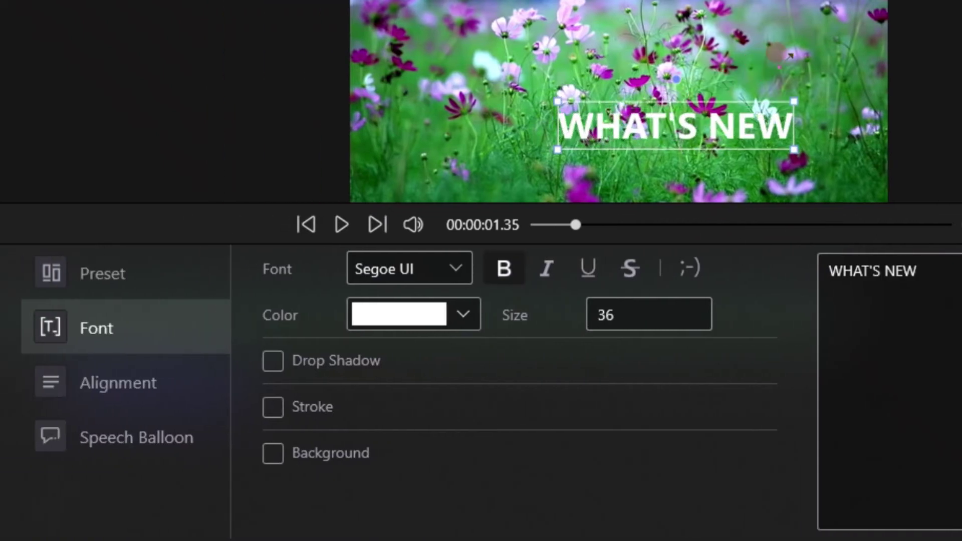
left_click_drag(745, 99, 682, 122)
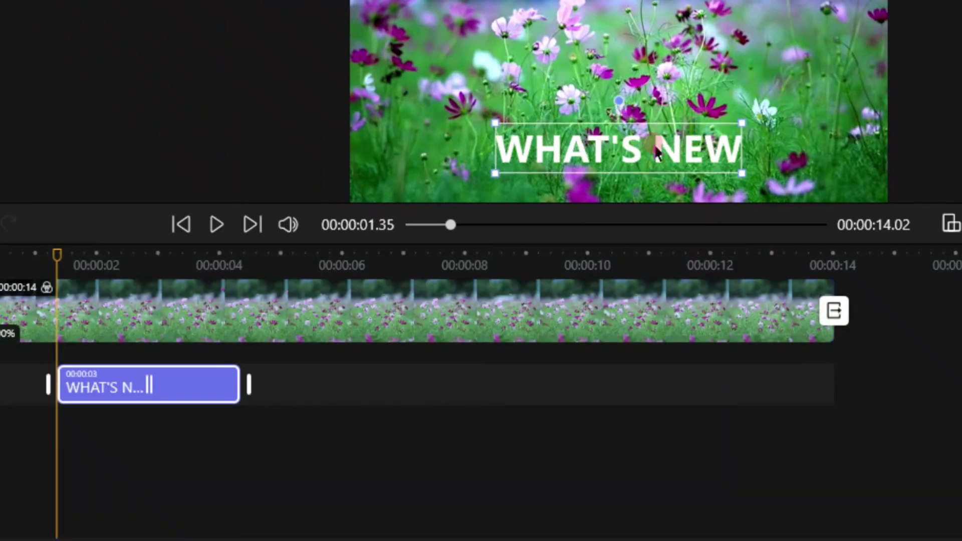
Step: Try blue, green, white and dark speech balloon styles, then set the balloon to None
left_click(106, 447)
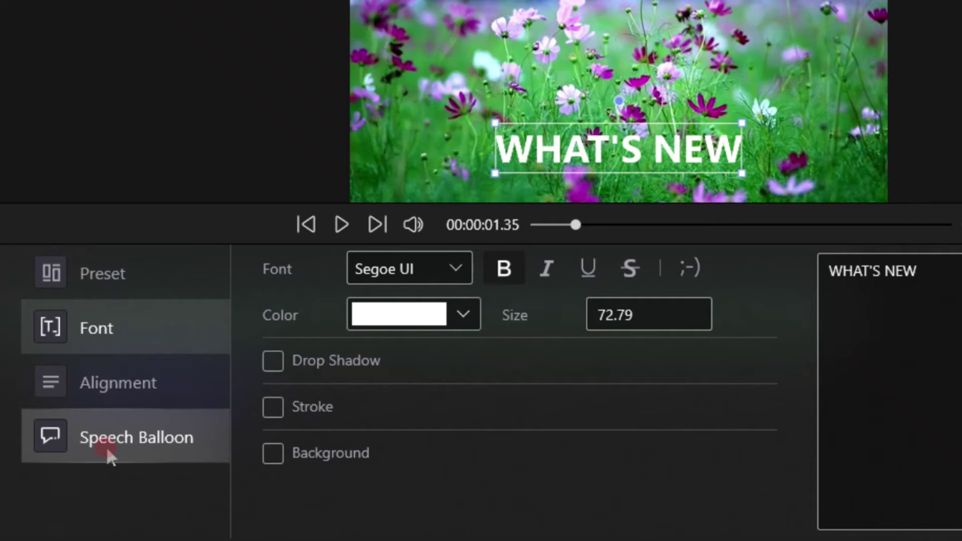
left_click(106, 446)
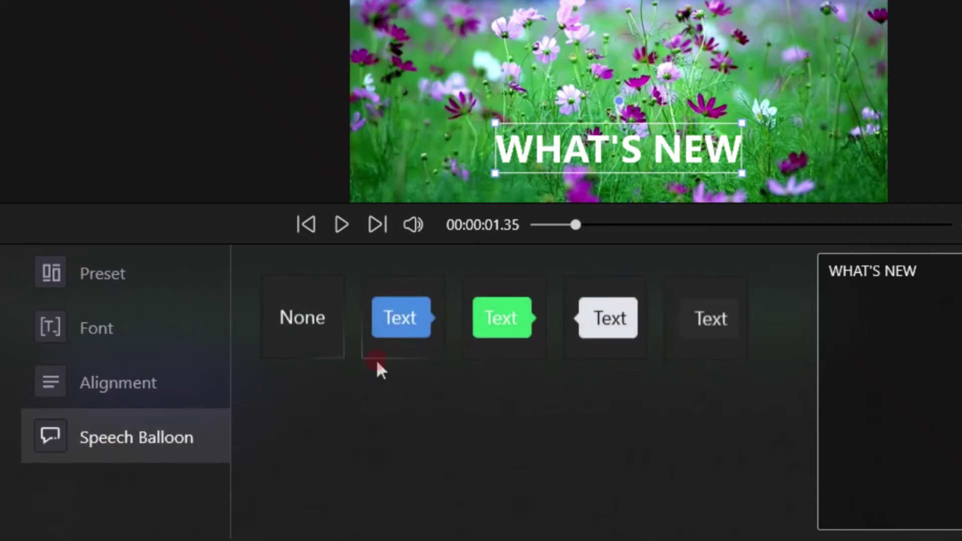
left_click(427, 323)
left_click(489, 317)
left_click(623, 317)
left_click(710, 316)
left_click(609, 317)
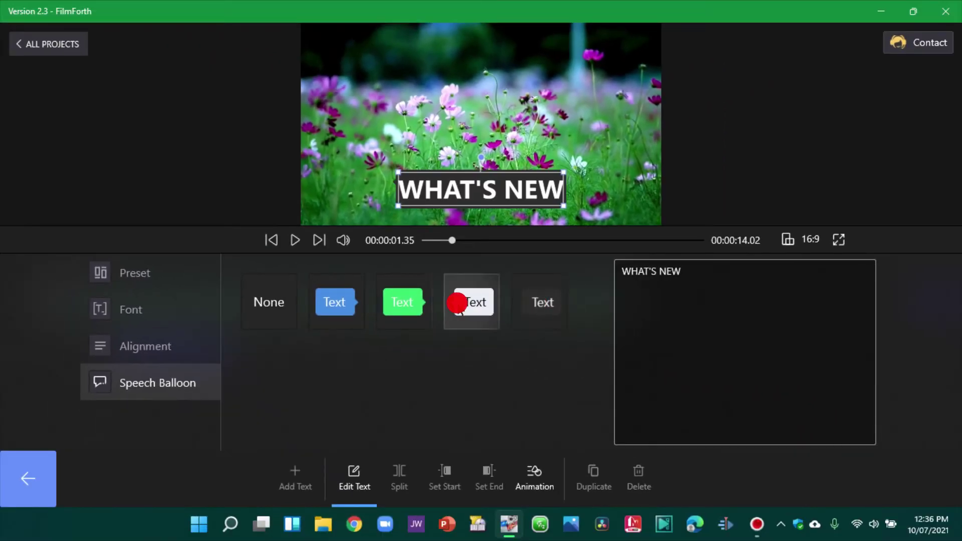
left_click(501, 316)
left_click(398, 316)
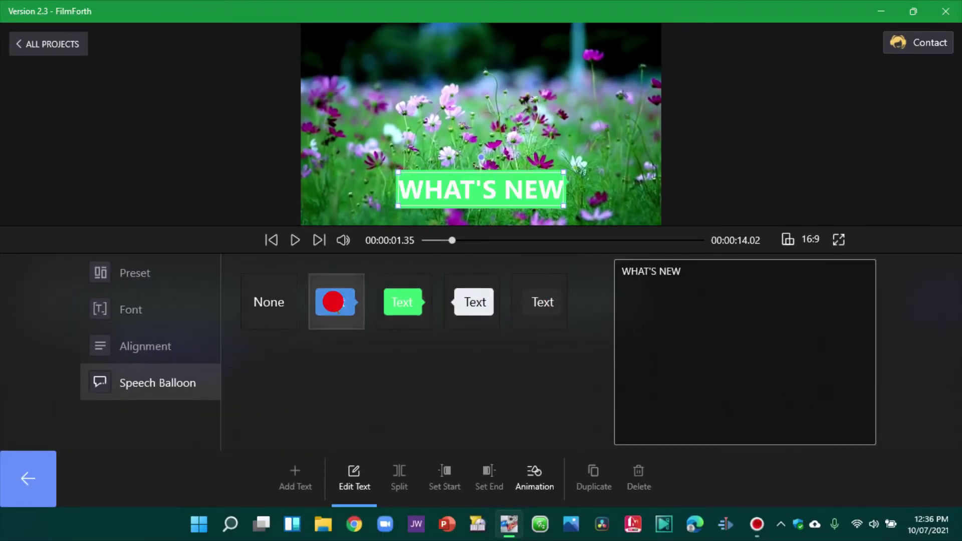
left_click(21, 474)
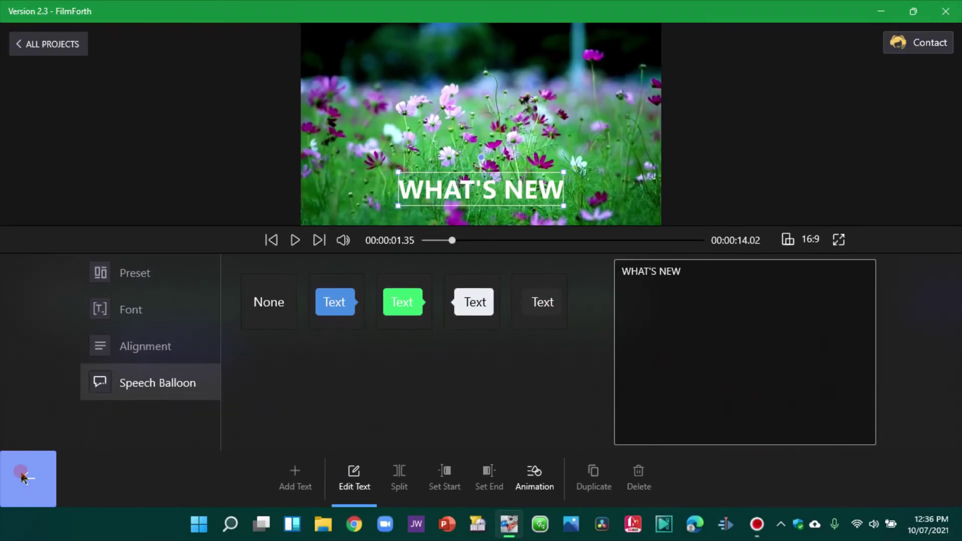
Step: After trying Show Character and Slide Right, set the title's entrance to Rotate from Bottom-Left
left_click(531, 484)
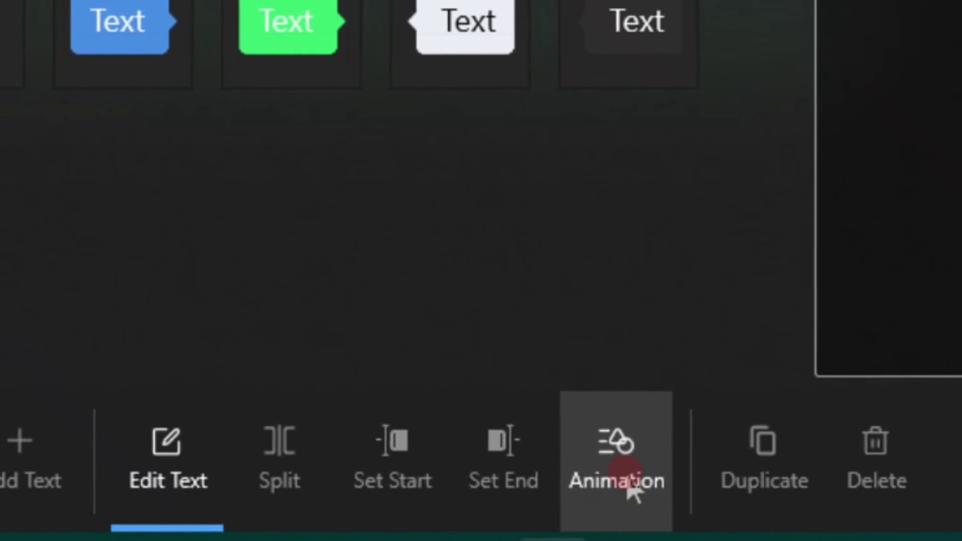
left_click(618, 476)
left_click(80, 276)
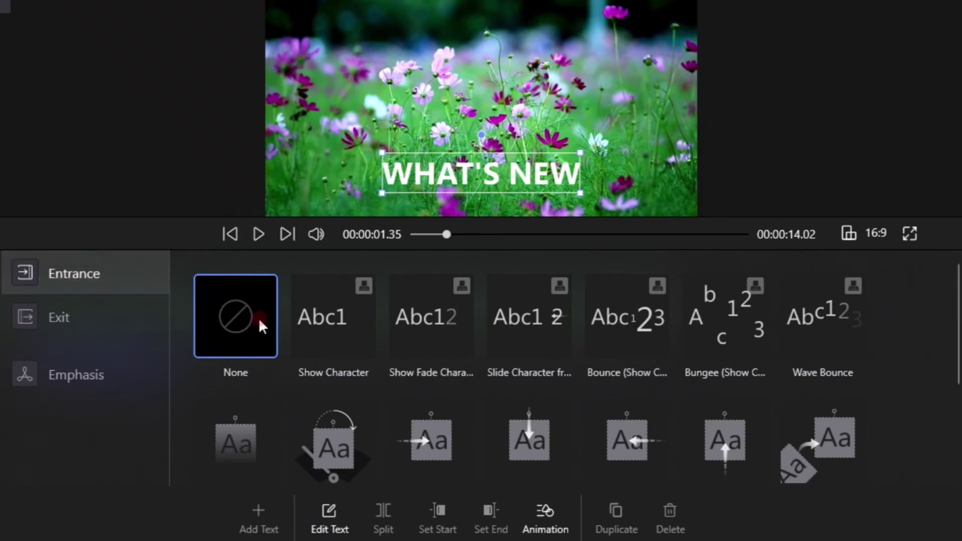
left_click(335, 342)
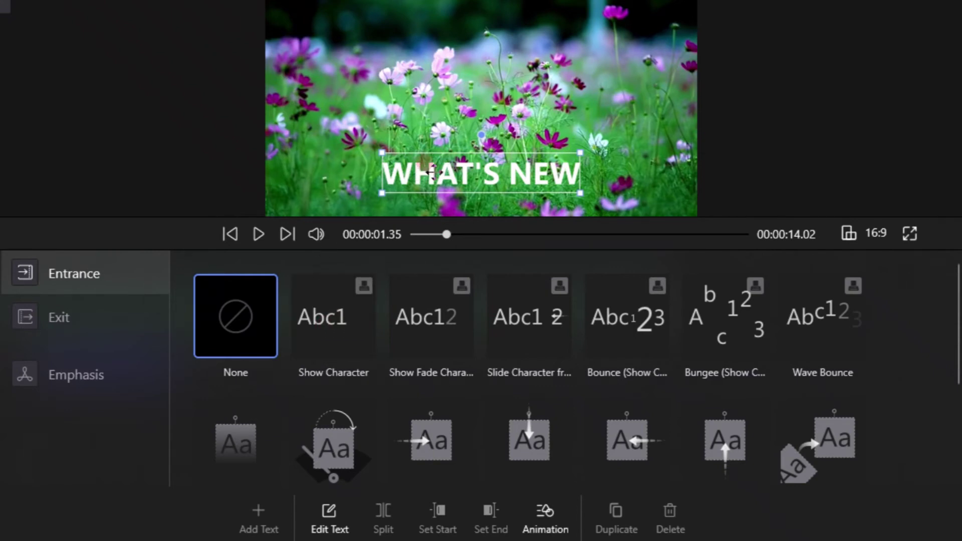
left_click(334, 317)
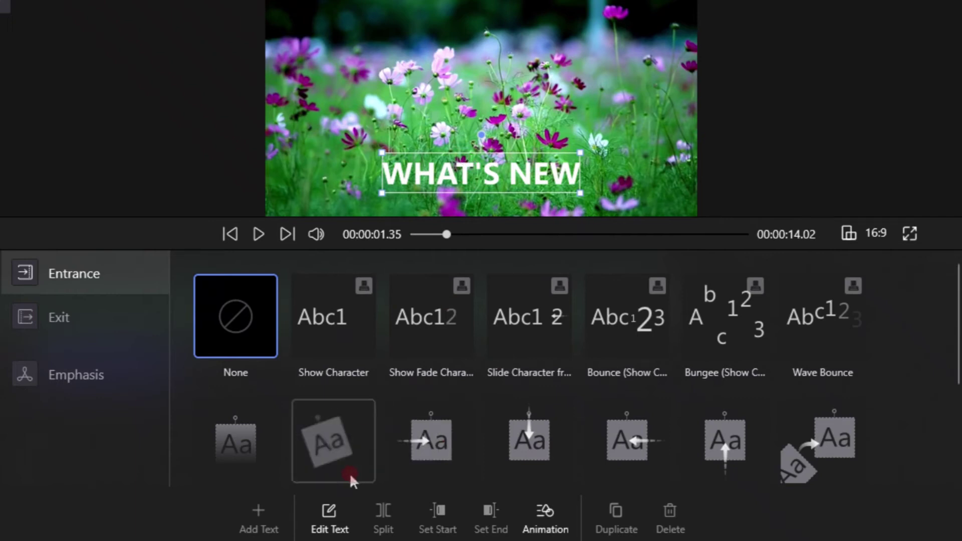
left_click(416, 459)
left_click(802, 406)
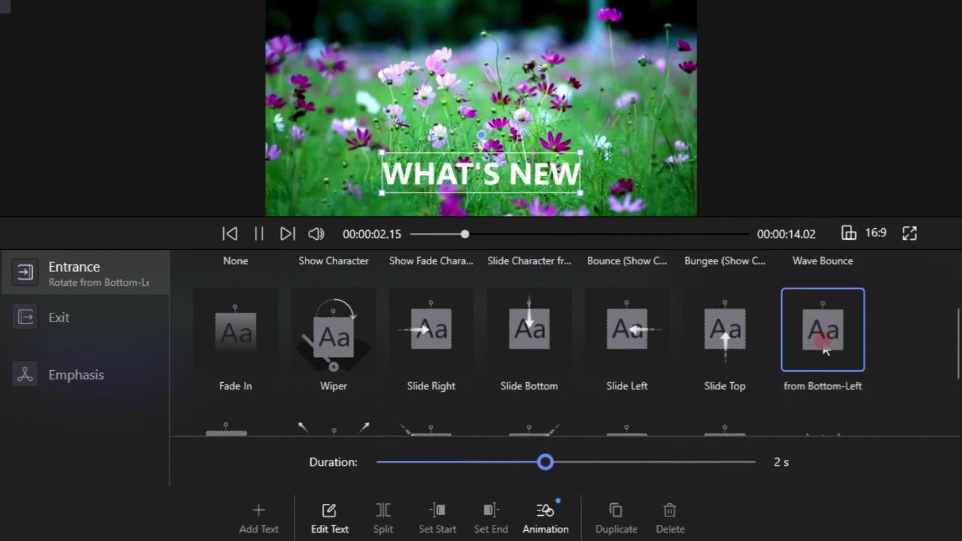
Step: Set the title's exit animation to Rotate to Top-Right
left_click(57, 321)
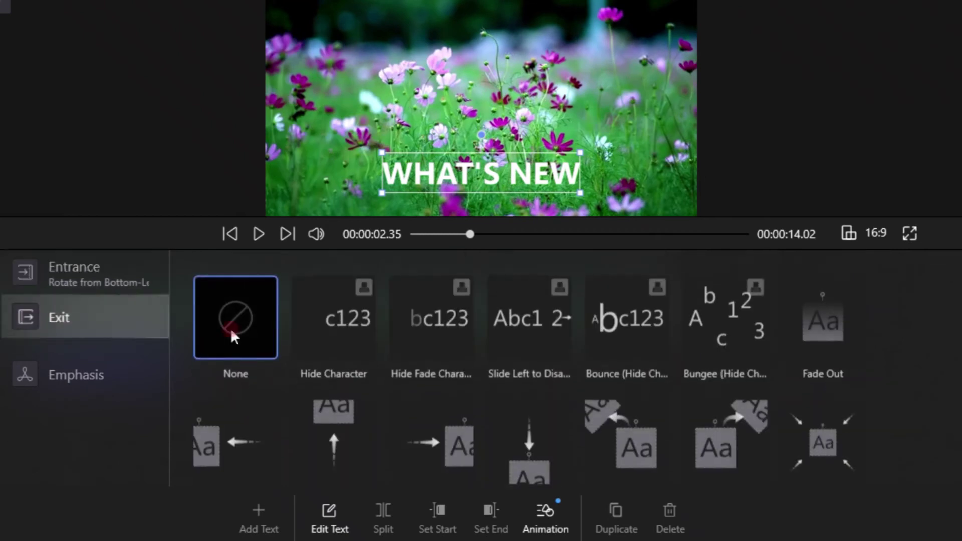
scroll(404, 396, "down", 1)
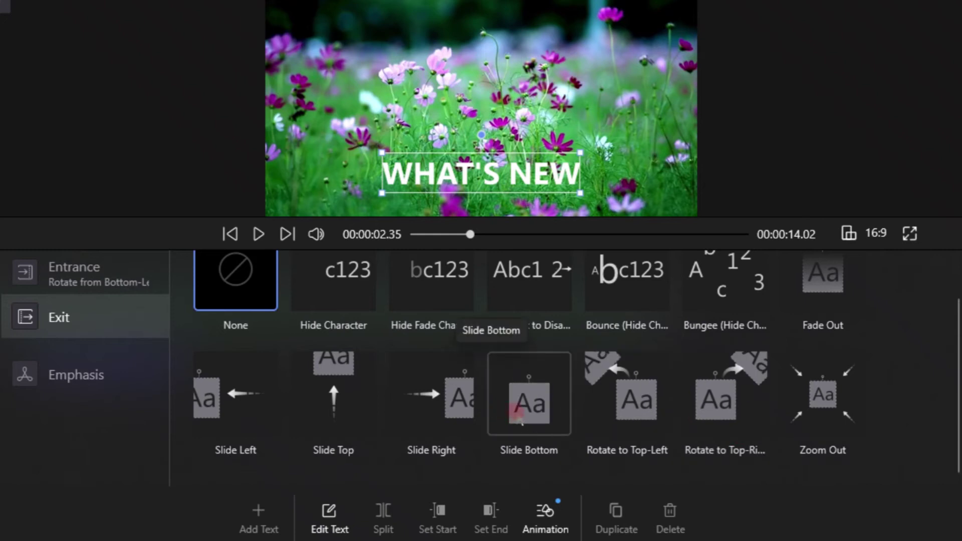
left_click(605, 401)
Step: Give the title the Glitch emphasis animation
left_click(64, 376)
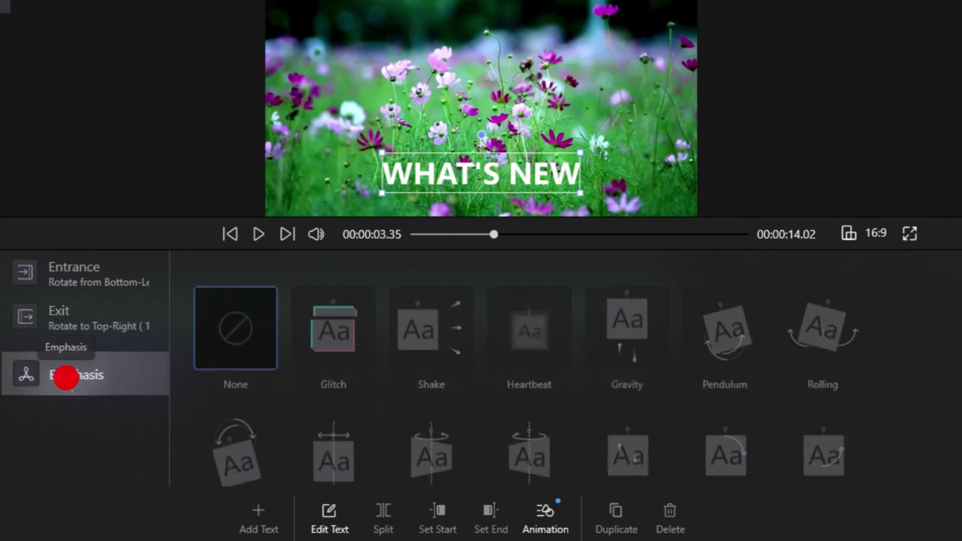
left_click(195, 337)
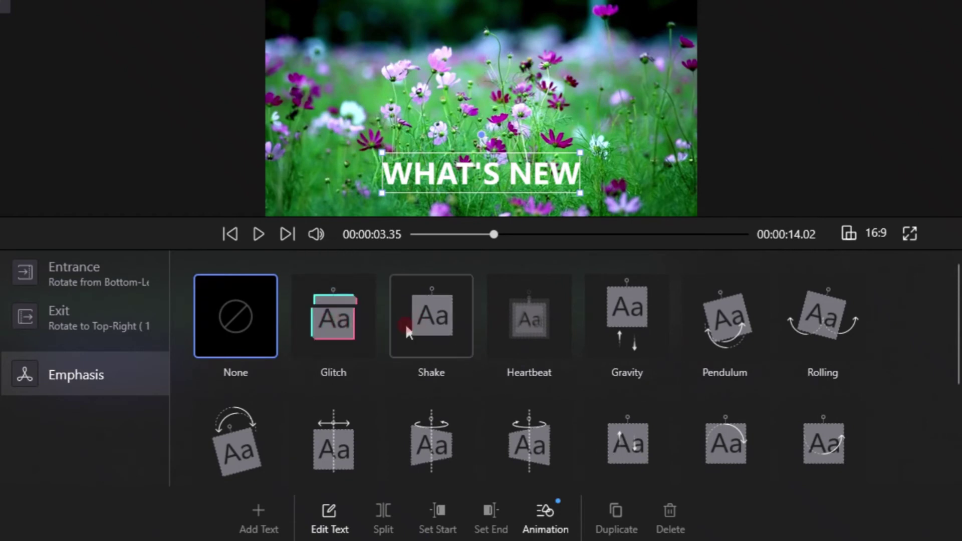
scroll(609, 454, "down", 2)
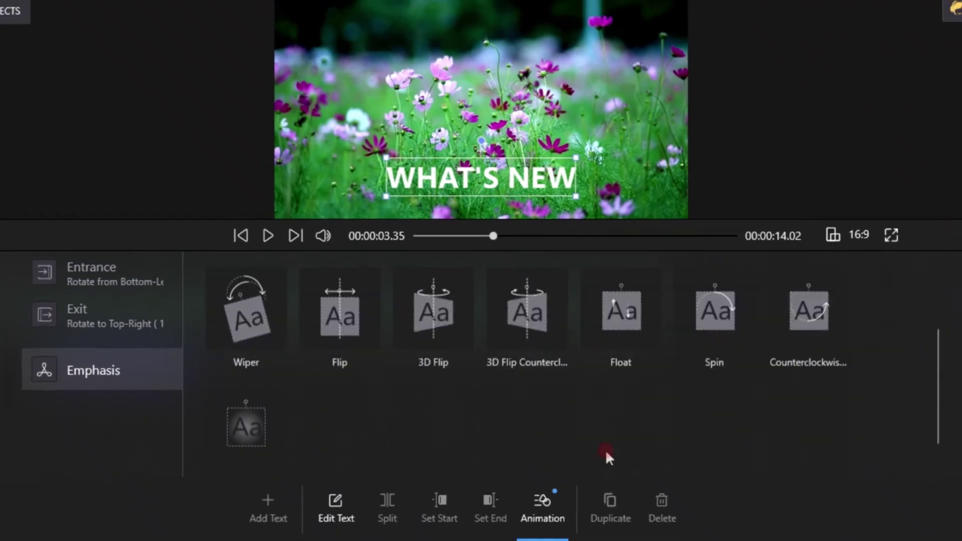
scroll(608, 452, "up", 1)
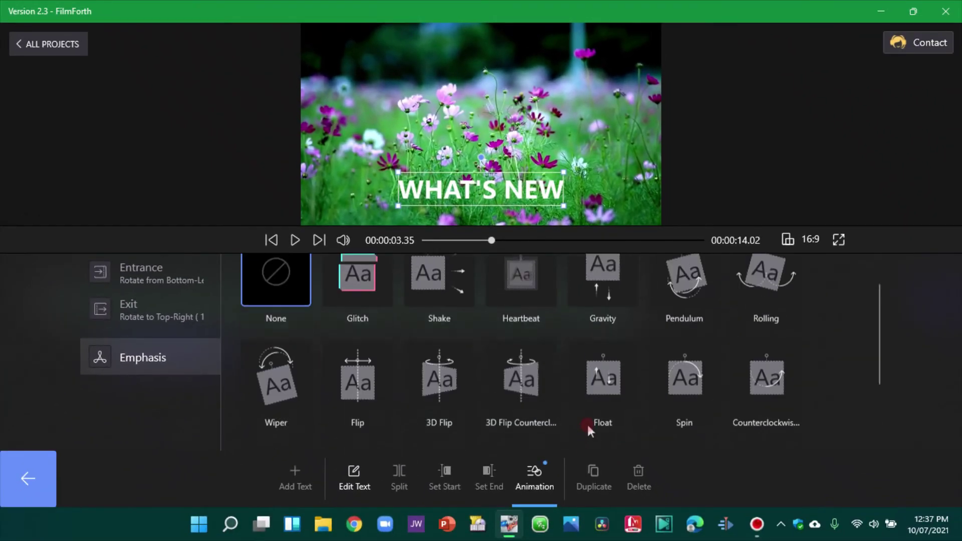
scroll(588, 429, "up", 1)
left_click(353, 325)
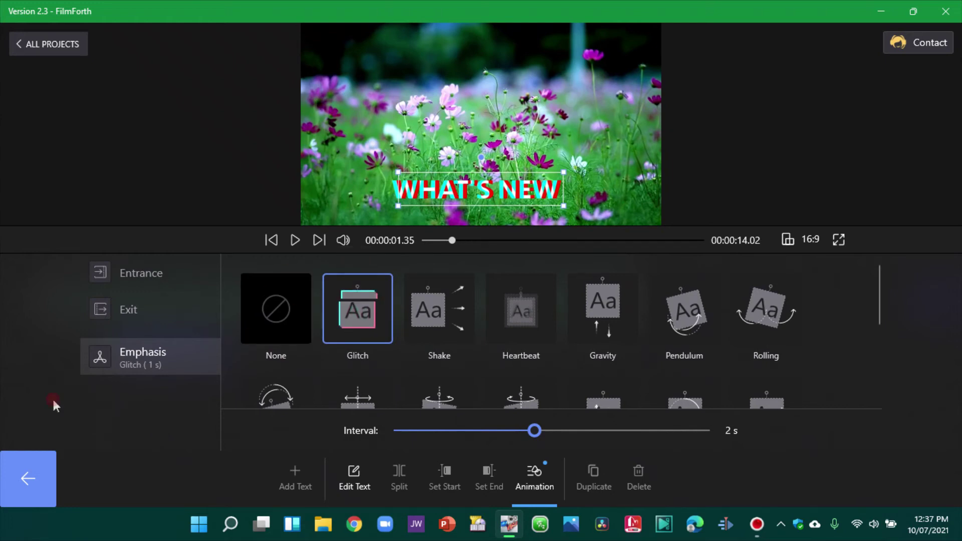
Step: Close Animation and bring up Save Video settings: 1080P, 15 Mbps, 30 fps
left_click(29, 477)
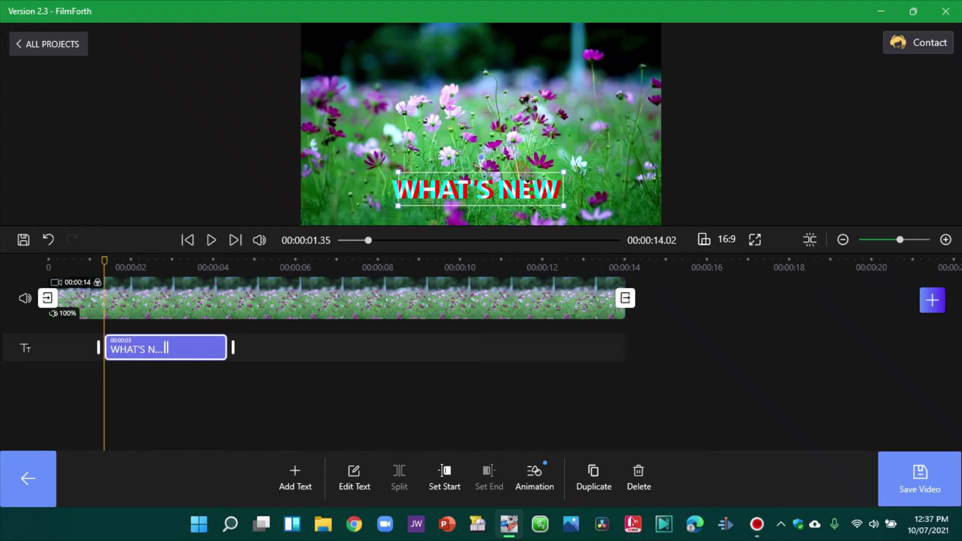
left_click(178, 354)
left_click(919, 486)
left_click(943, 484)
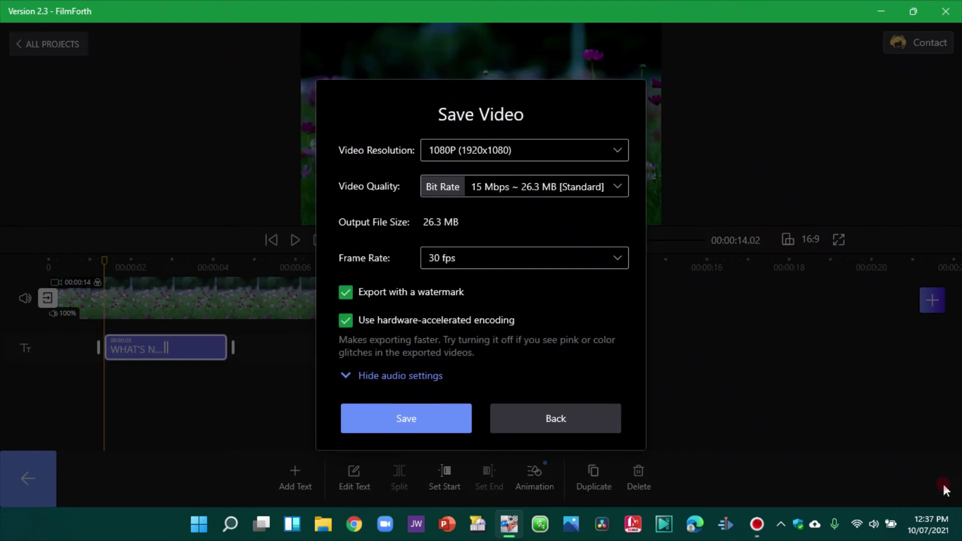
Step: Switch the project to 4:5 Instagram and shrink and recentre the WHAT'S NEW title
left_click(519, 426)
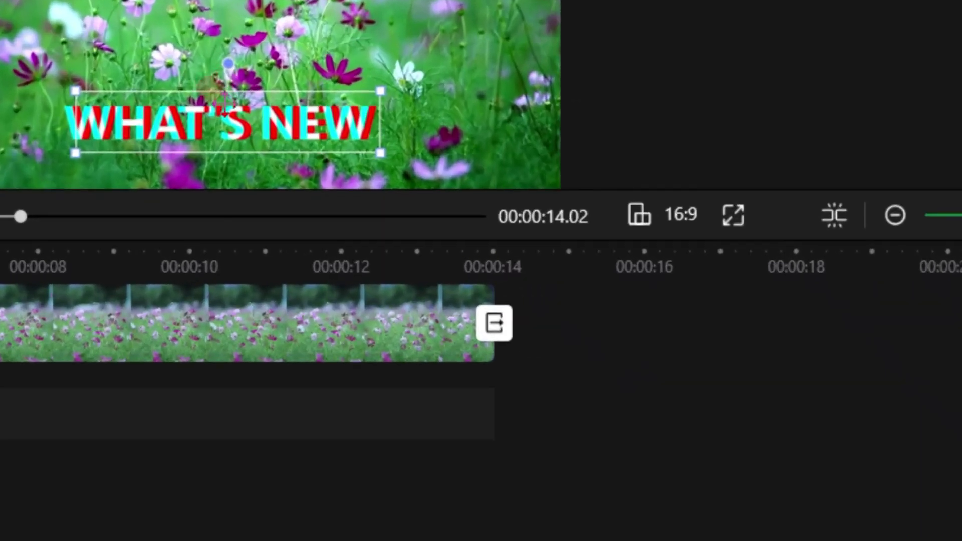
left_click(675, 215)
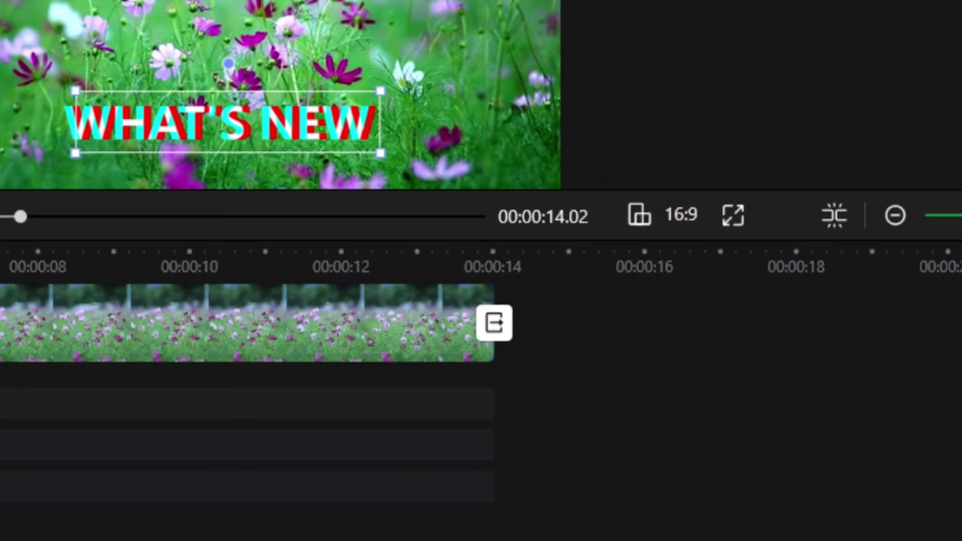
left_click(639, 217)
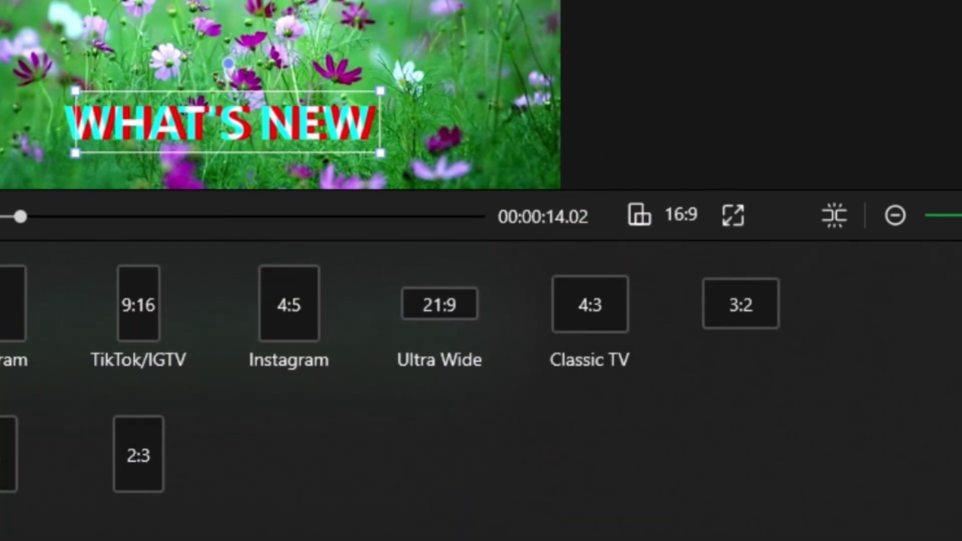
left_click(287, 307)
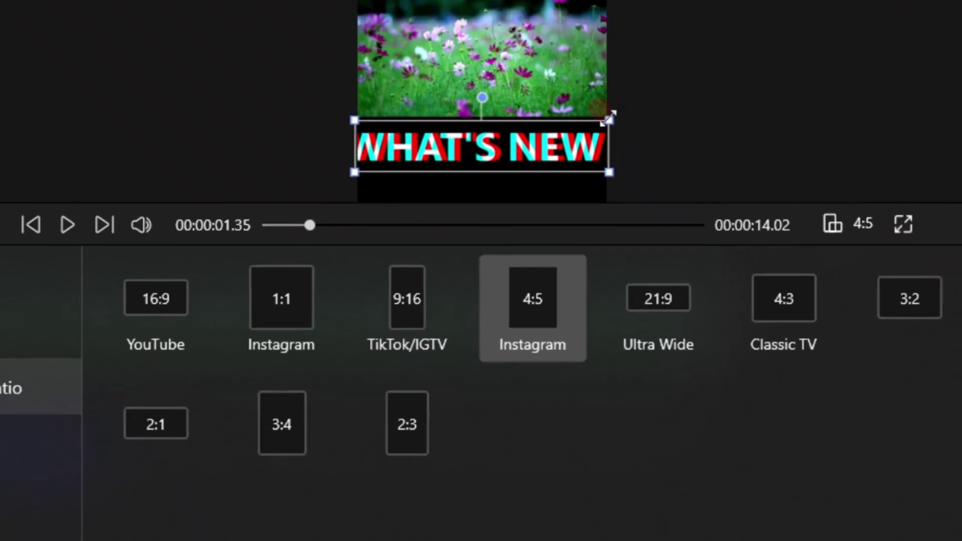
left_click_drag(618, 110, 533, 134)
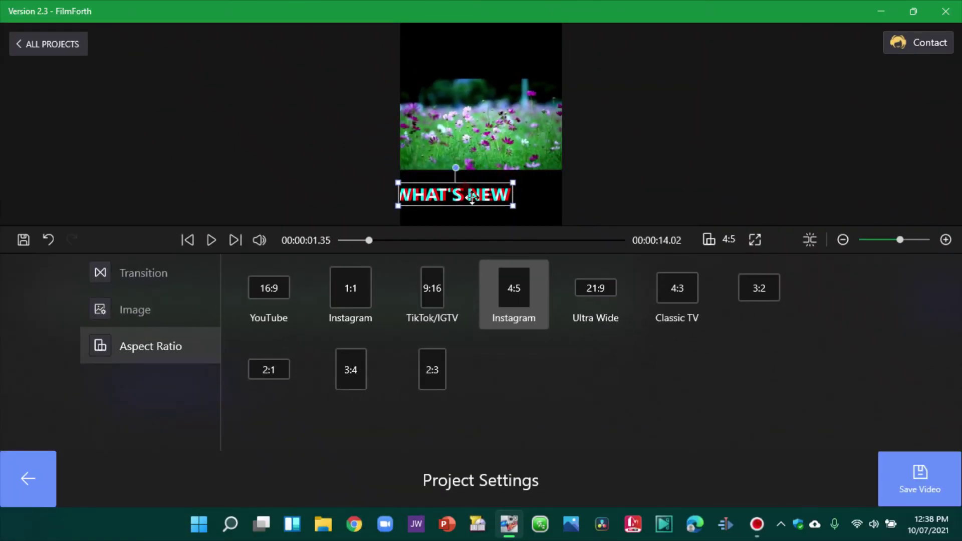
left_click_drag(472, 196, 498, 196)
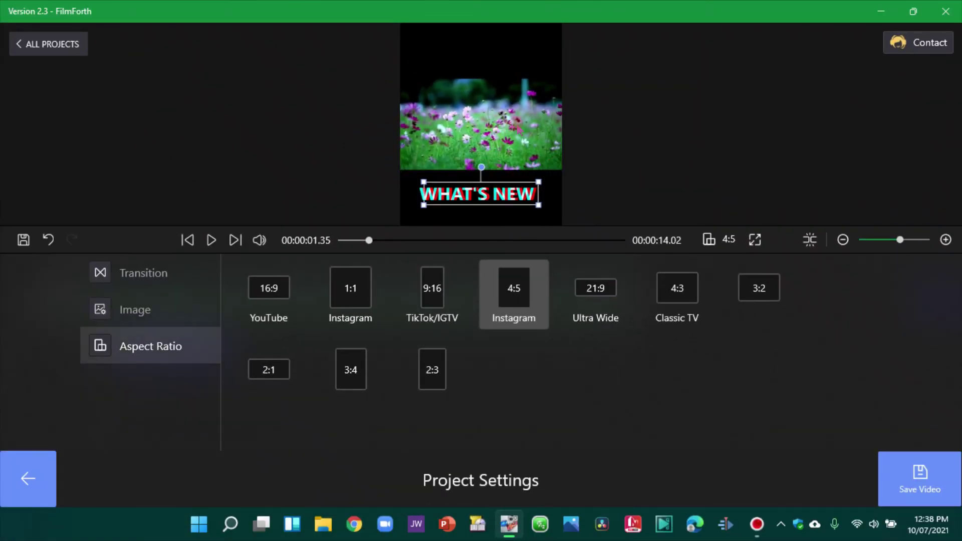
Step: Scale up the flower clip to fill the 4:5 frame and recentre it at 0, 0
left_click(28, 478)
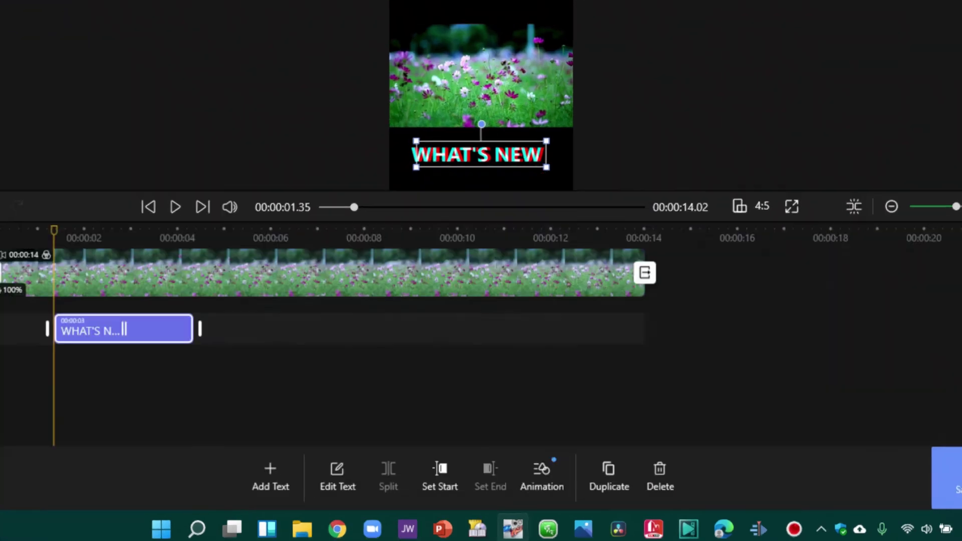
left_click(260, 262)
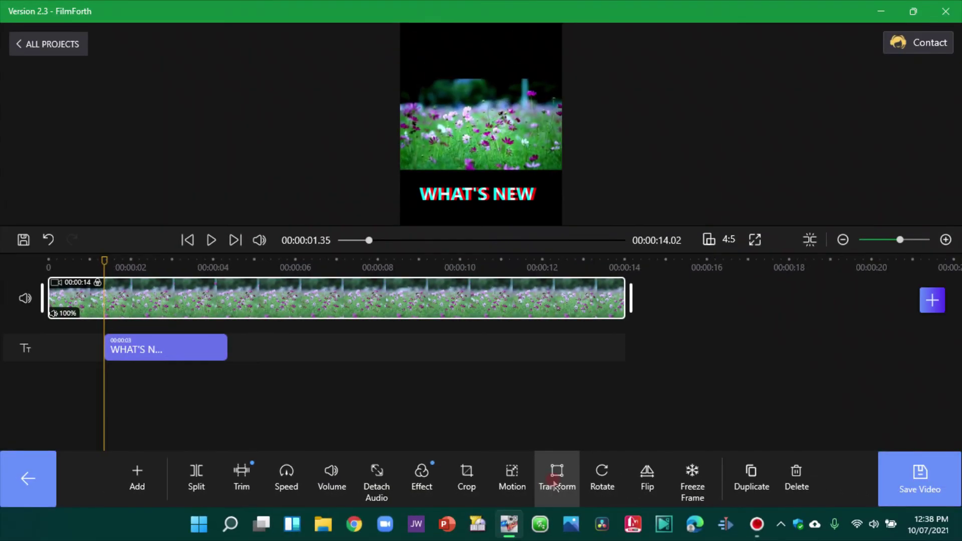
left_click(553, 482)
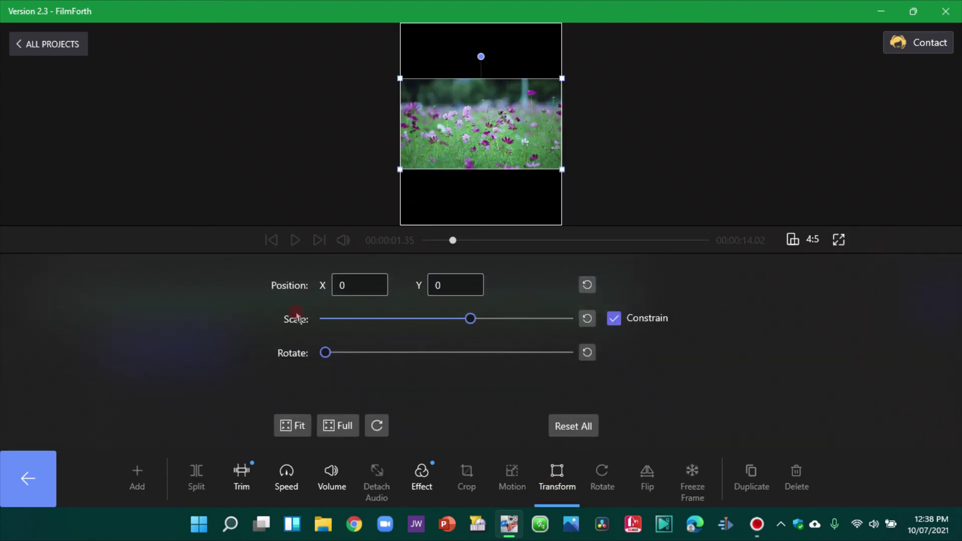
left_click(471, 319)
left_click_drag(474, 324, 504, 328)
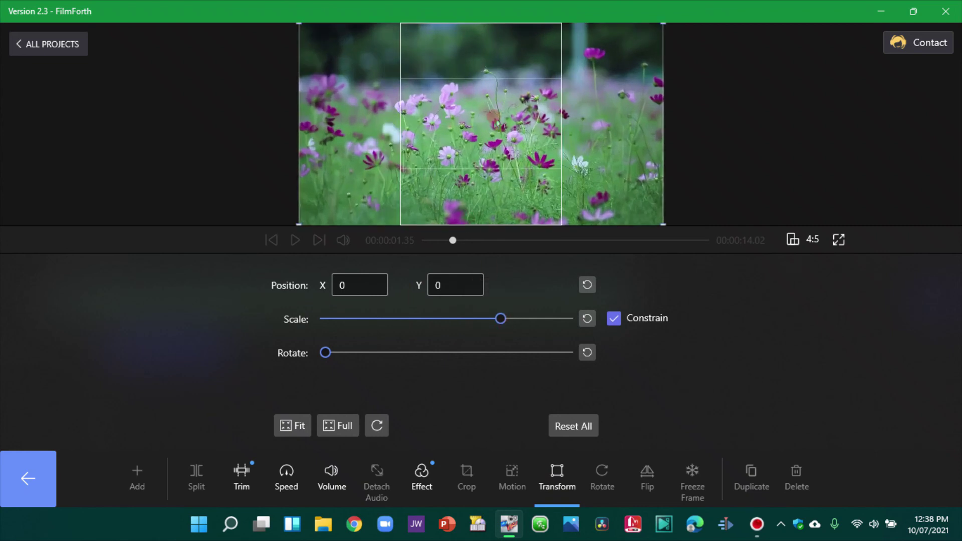
mouse_move(472, 105)
left_mouse_down()
mouse_move(419, 111)
mouse_move(477, 109)
left_mouse_up()
left_click(300, 425)
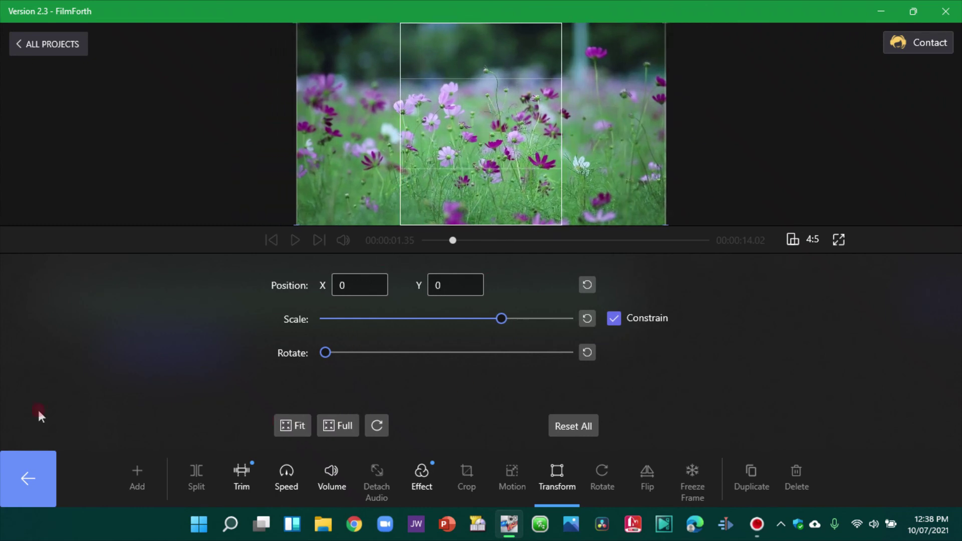
Step: Play back the video in the 4:5 frame
left_click(31, 476)
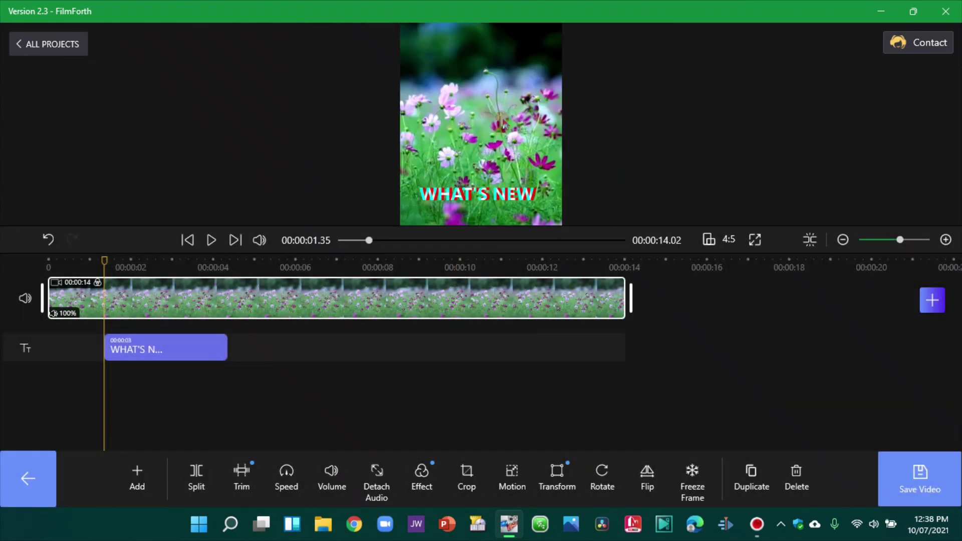
left_click(473, 113)
left_click(211, 240)
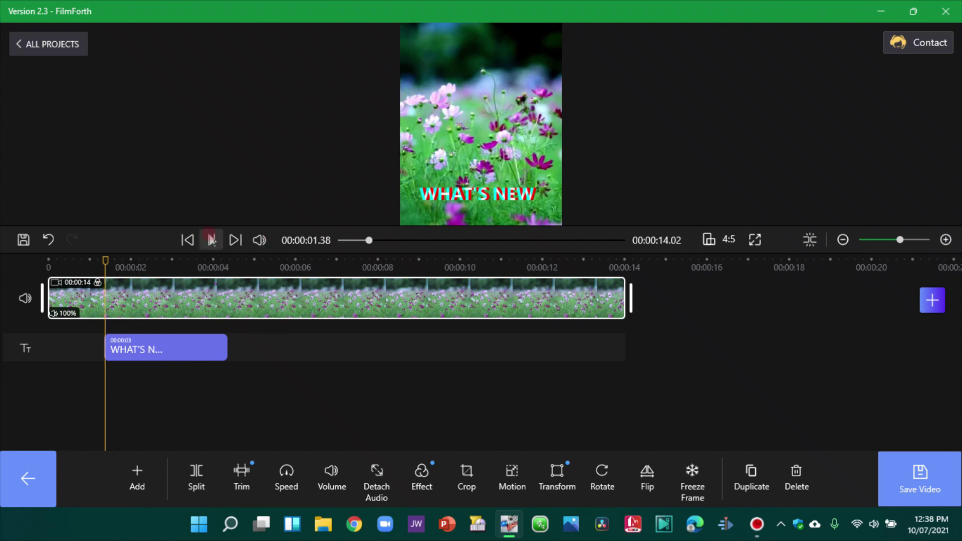
Step: Stop playback and switch the project to the 9:16 TikTok/IGTV ratio
left_click(211, 240)
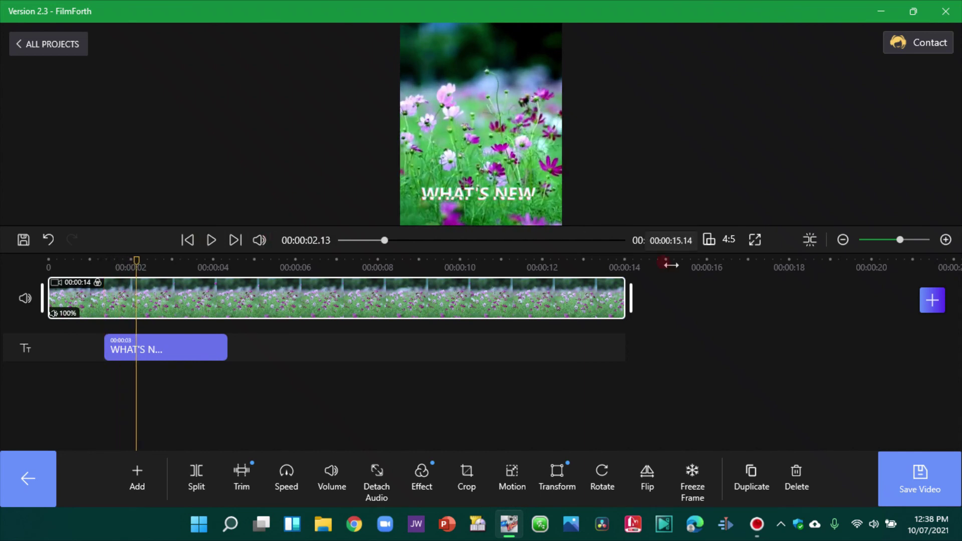
left_click(720, 241)
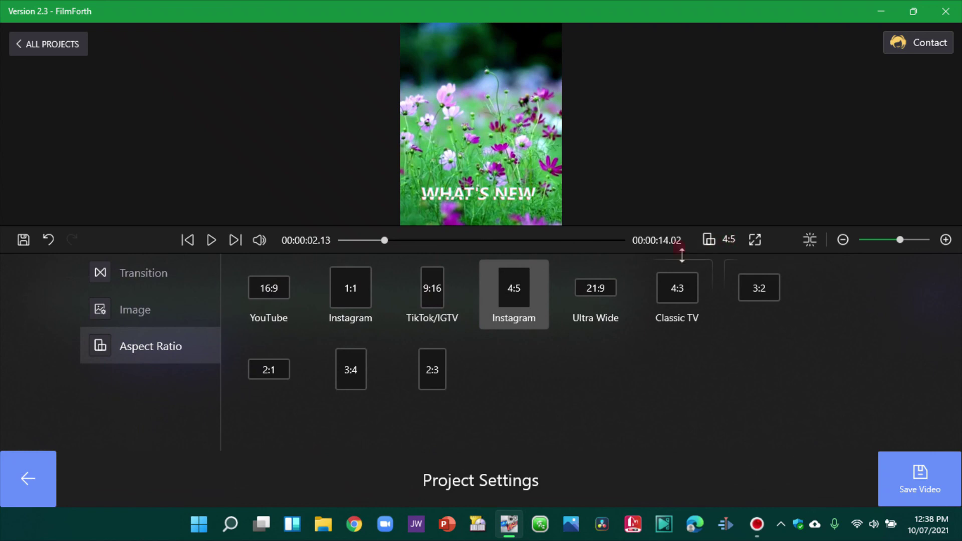
left_click(421, 291)
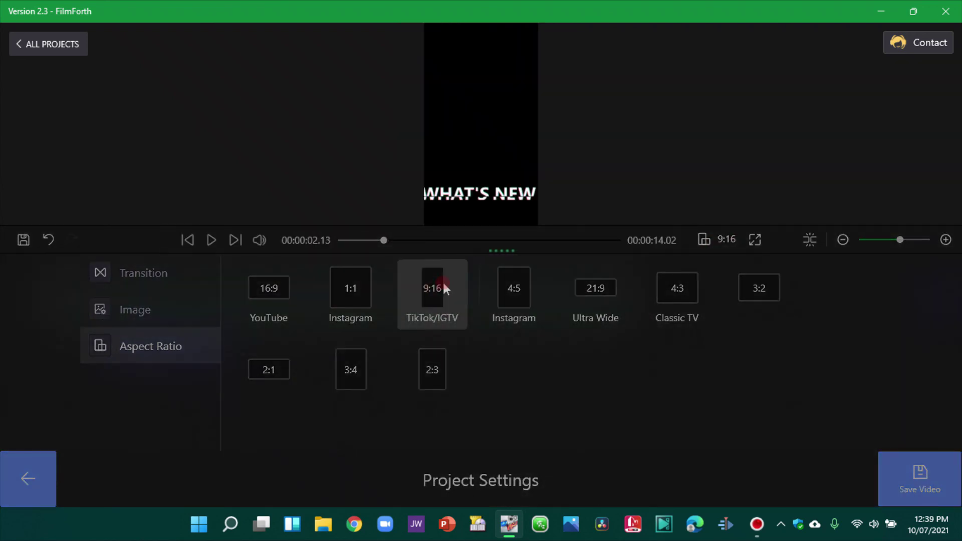
left_click(231, 343)
Step: Raise the flower clip's Transform scale so it fills the tall 9:16 frame
left_click(15, 496)
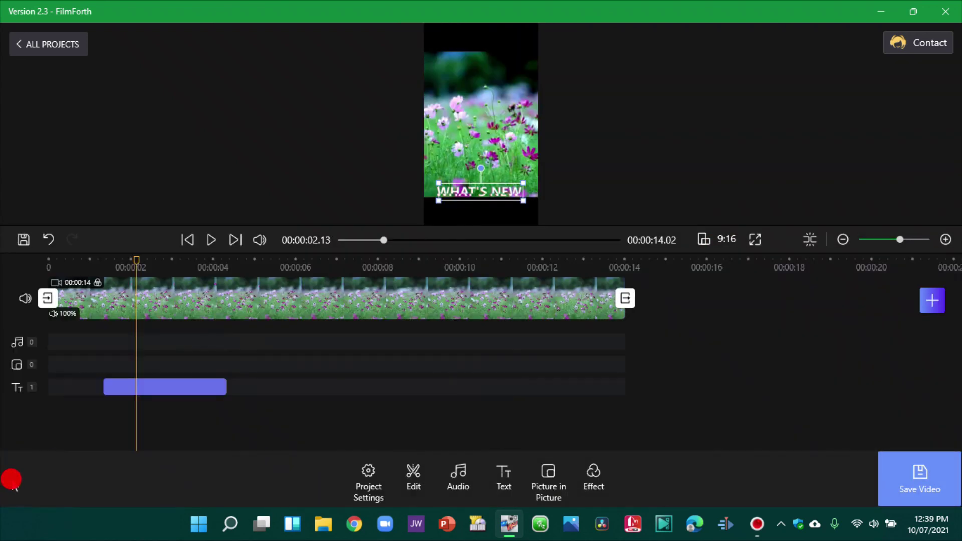
left_click(197, 280)
left_click_drag(496, 319, 531, 318)
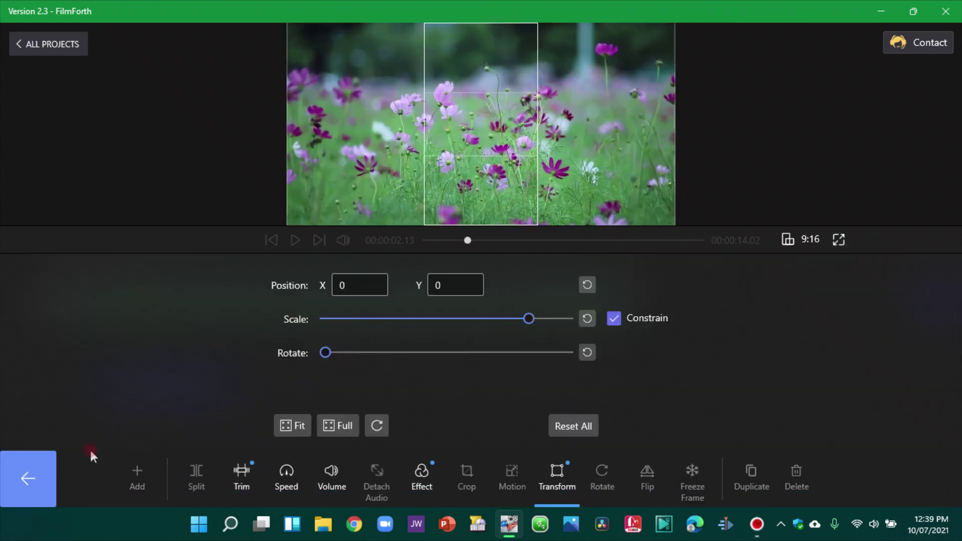
left_click(29, 478)
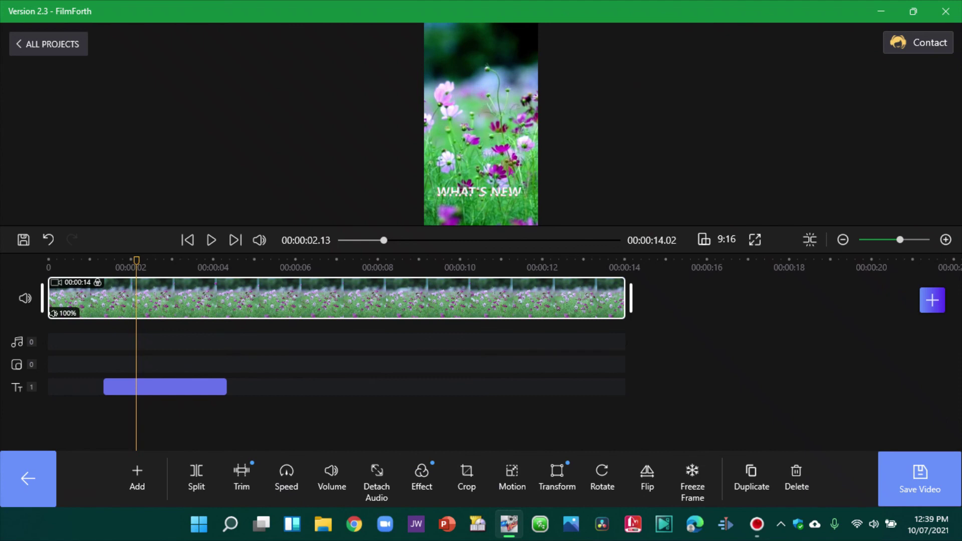